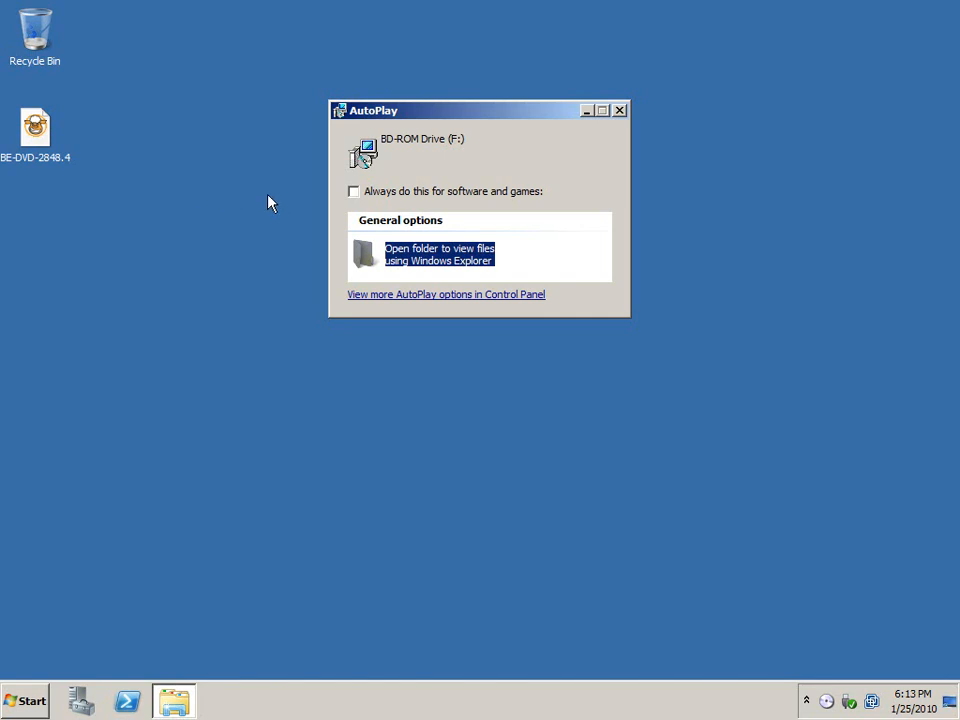
- Open the BD-ROM Drive (F:) folder and run the Browser application with English as the language
{"action": "left_click", "coordinate": [440, 255]}
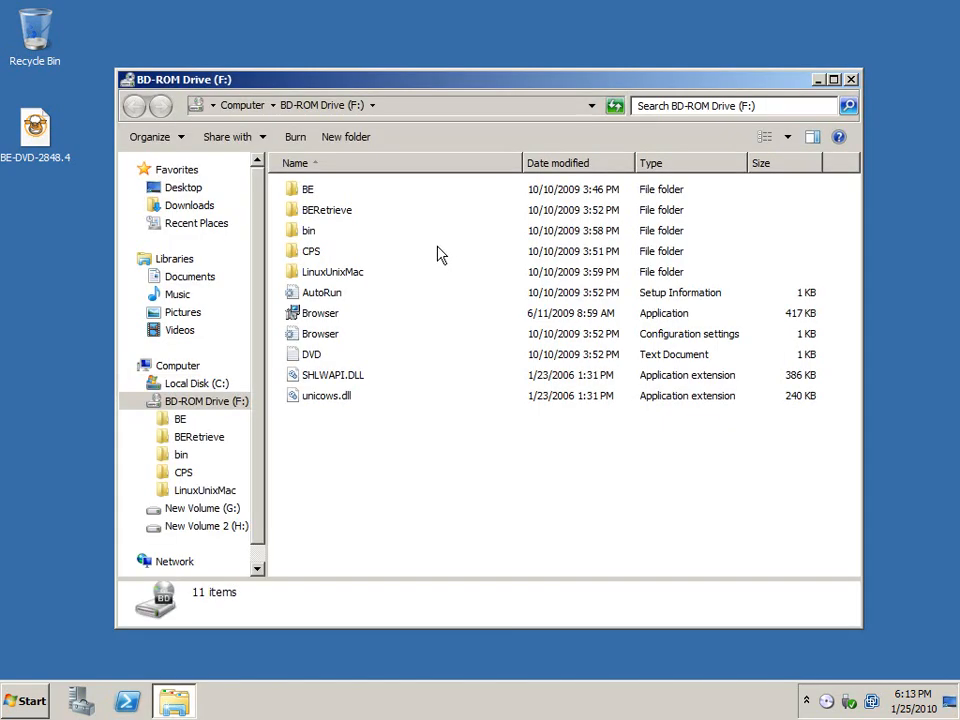
{"action": "double_click", "coordinate": [294, 316]}
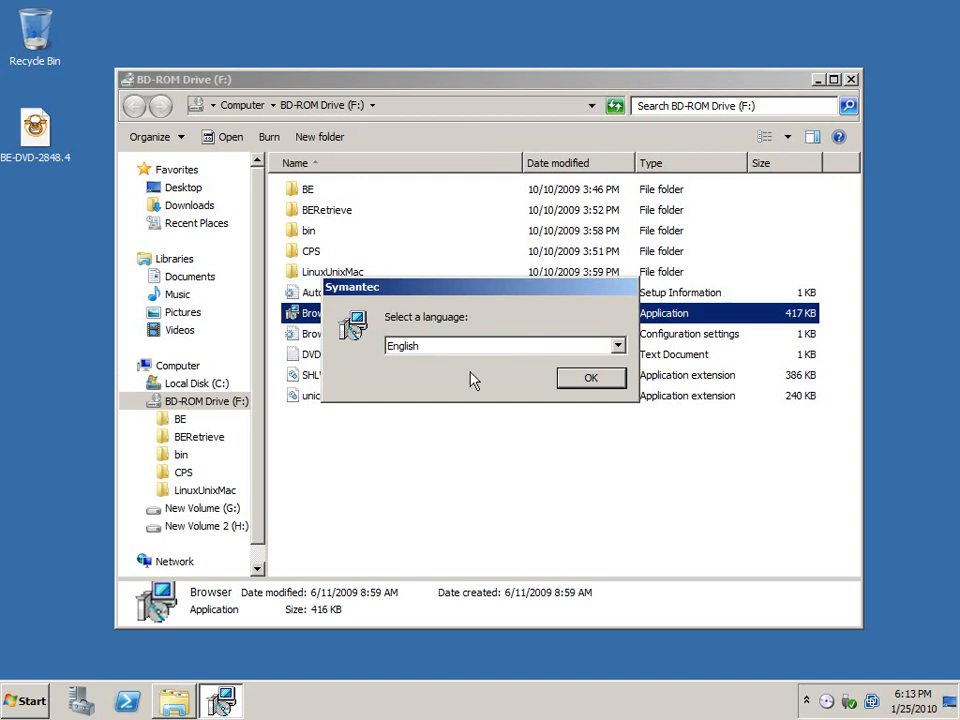
{"action": "left_click", "coordinate": [618, 347]}
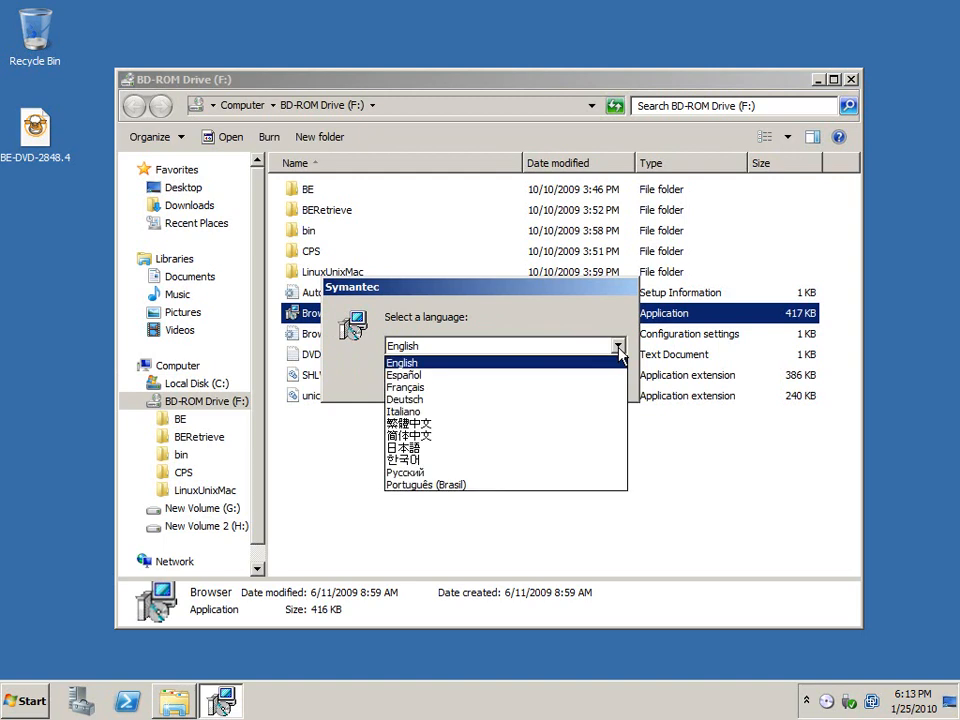
{"action": "left_click", "coordinate": [615, 362]}
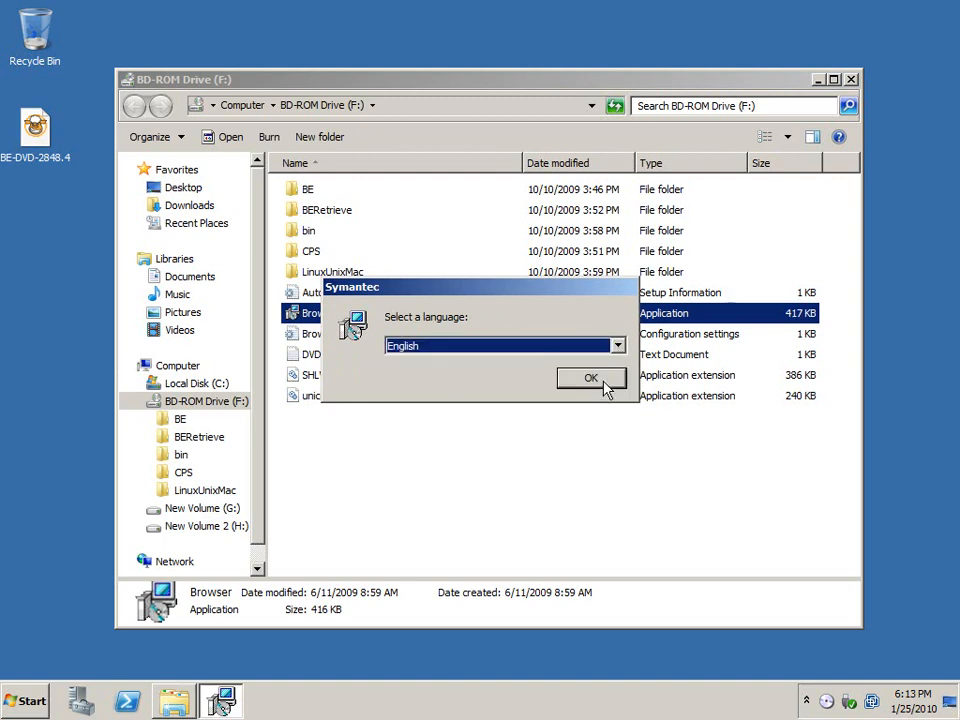
{"action": "left_click", "coordinate": [606, 386]}
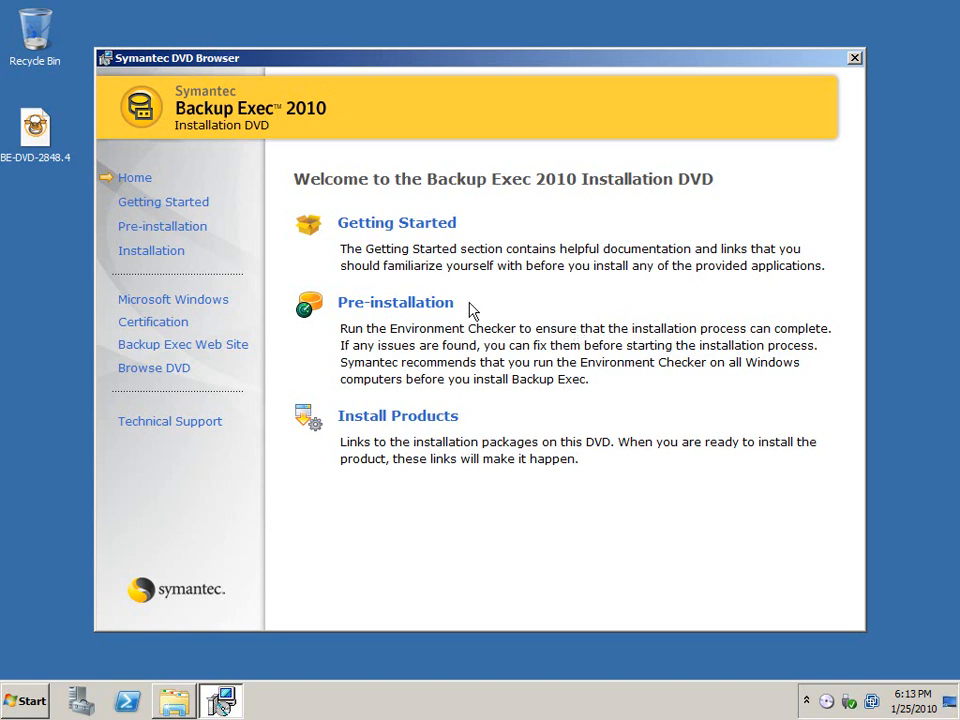
- Start the Backup Exec installation from the DVD's list of installable products
{"action": "left_click", "coordinate": [440, 421]}
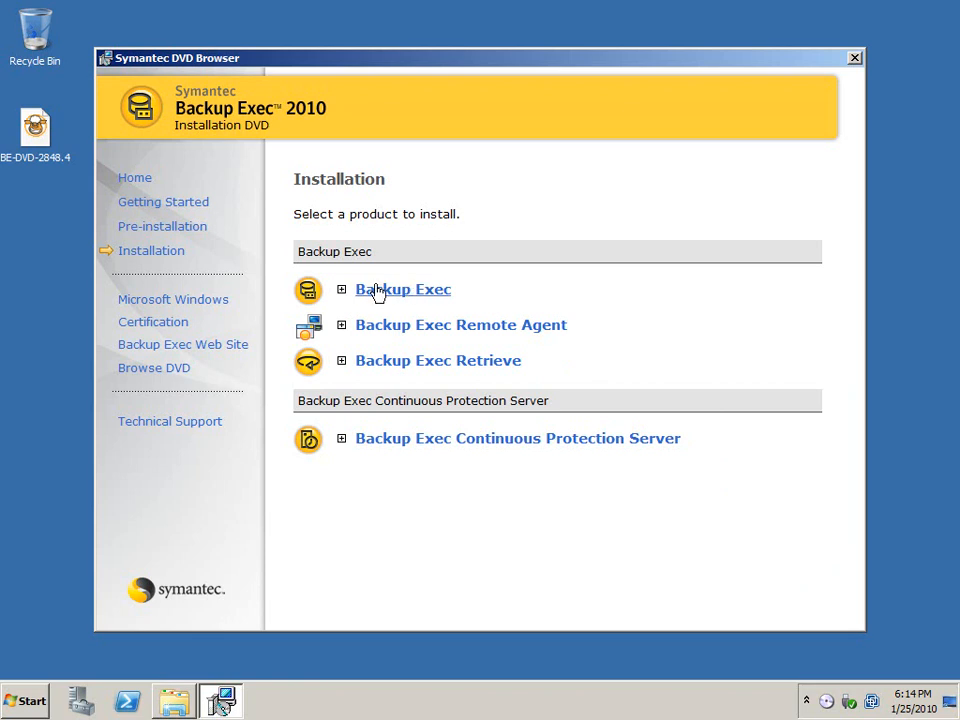
{"action": "left_click", "coordinate": [344, 293]}
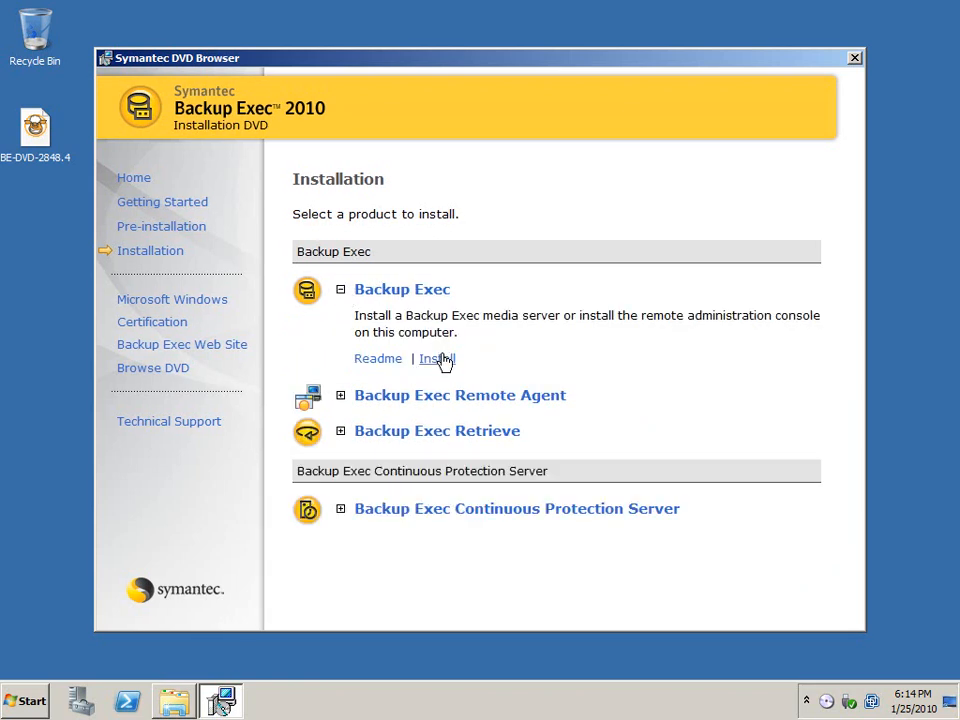
{"action": "left_click", "coordinate": [444, 361]}
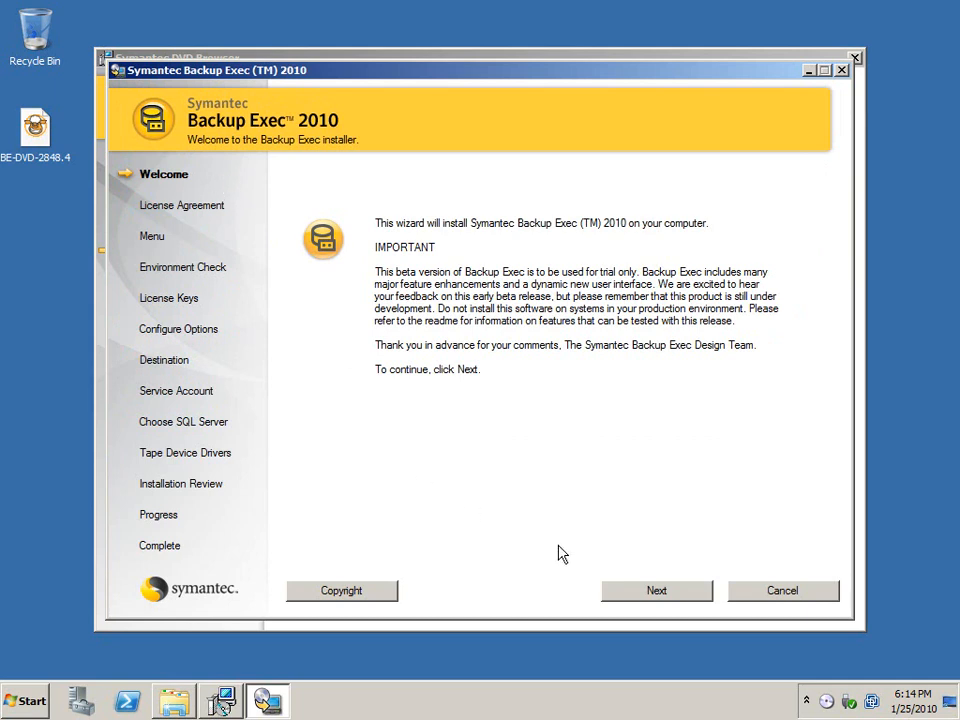
- Accept the license agreement and continue with a local install of the Backup Exec software and options
{"action": "left_click", "coordinate": [653, 592]}
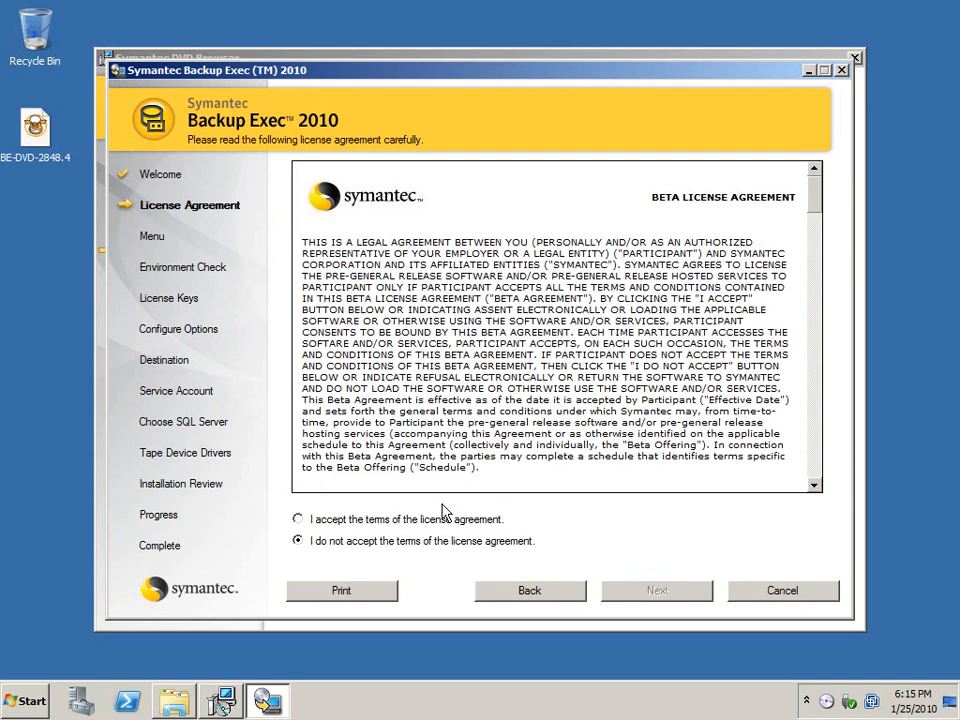
{"action": "left_click", "coordinate": [299, 522]}
{"action": "left_click", "coordinate": [660, 592]}
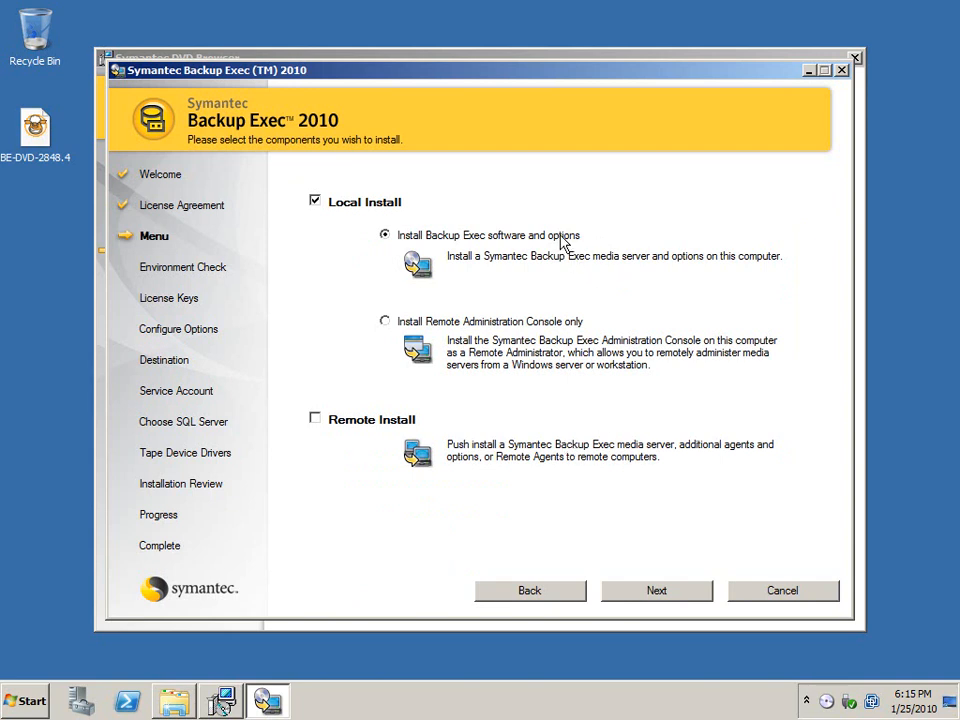
{"action": "left_click", "coordinate": [656, 591]}
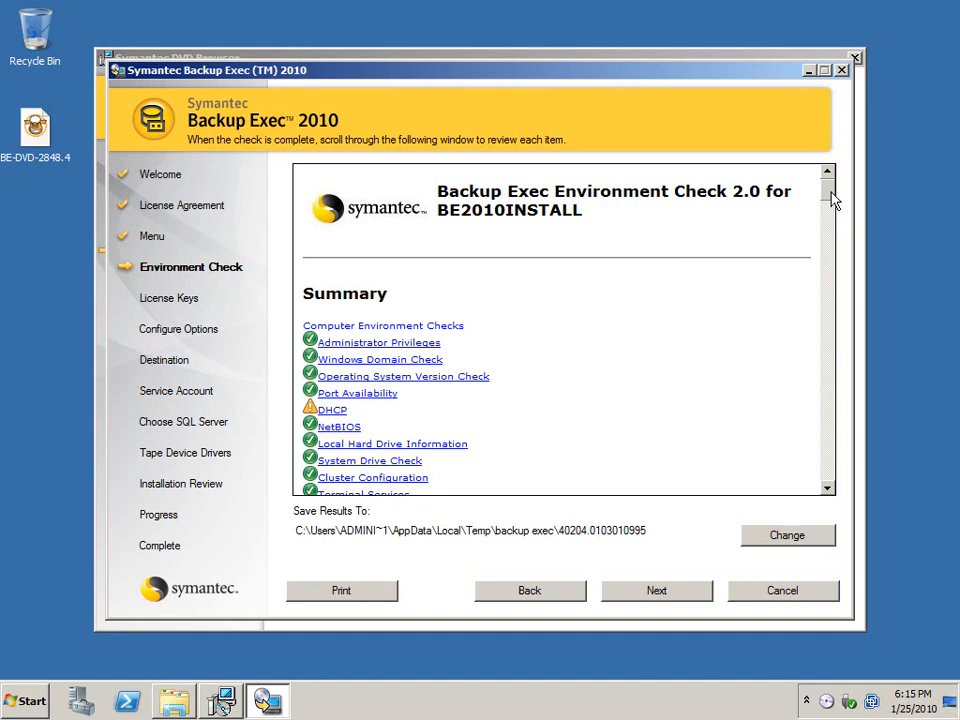
- Review the environment check results and continue with the trial license
{"action": "left_click_drag", "start_coordinate": [833, 200], "coordinate": [844, 246]}
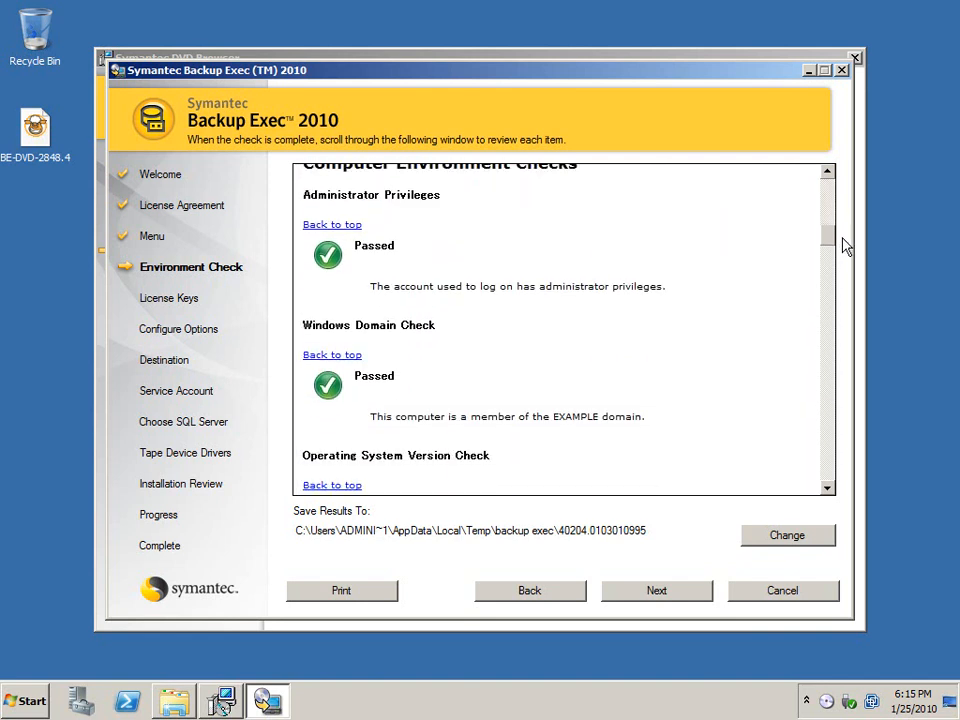
{"action": "scroll", "coordinate": [844, 246], "scroll_direction": "up", "scroll_amount": 1}
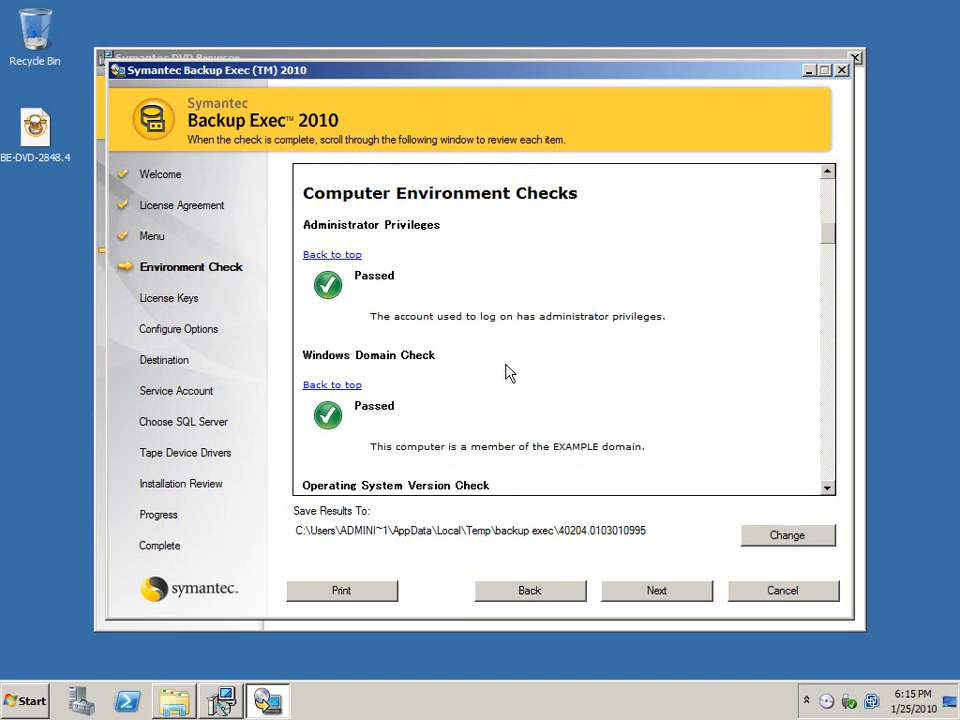
{"action": "left_click", "coordinate": [656, 590]}
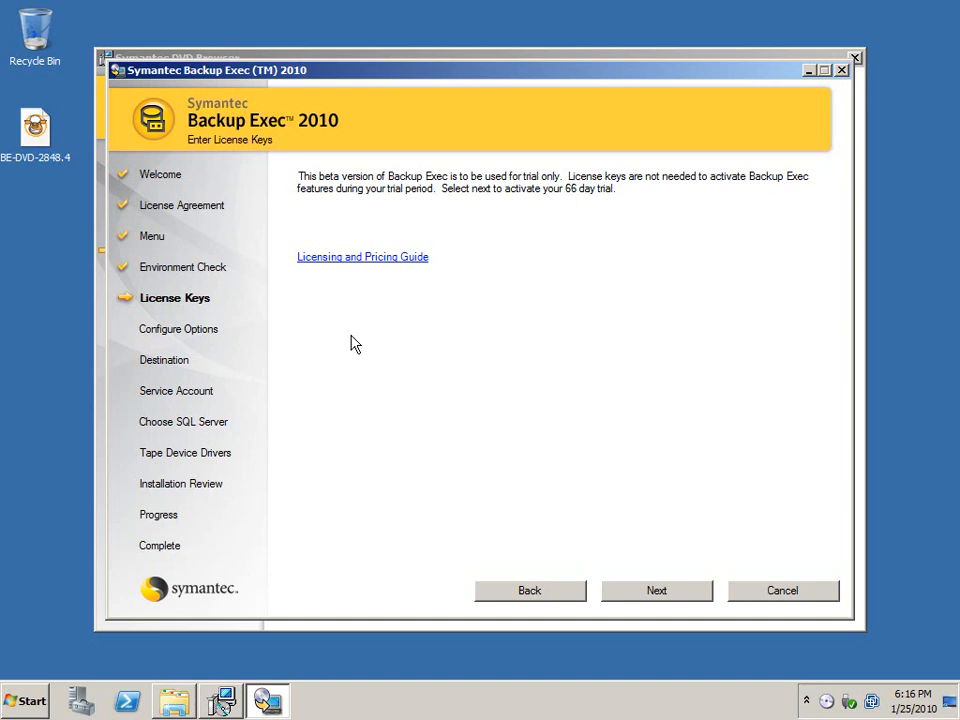
{"action": "left_click", "coordinate": [636, 598]}
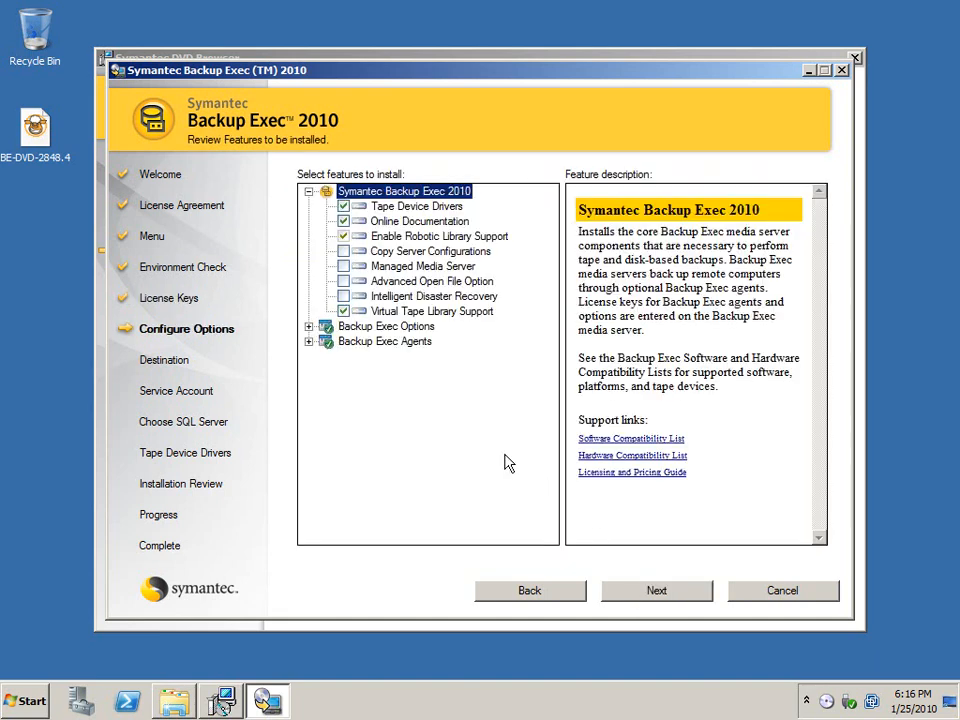
- Add the Deduplication Option to the features to install and keep the destination folder C:\Program Files\Symantec\Backup Exec\
{"action": "left_click", "coordinate": [309, 327]}
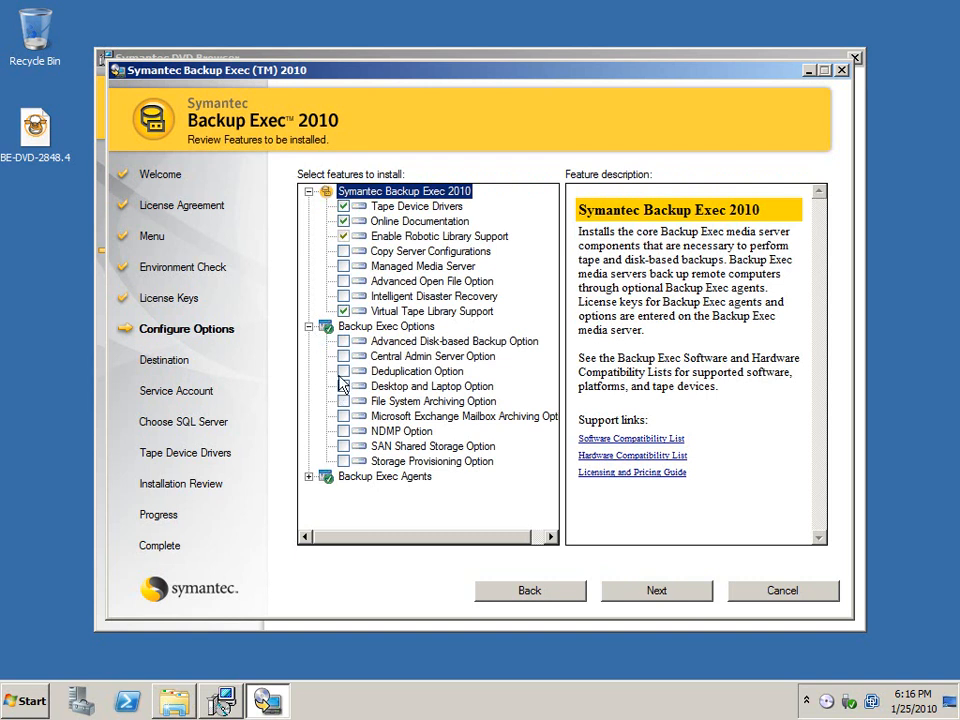
{"action": "left_click", "coordinate": [343, 371]}
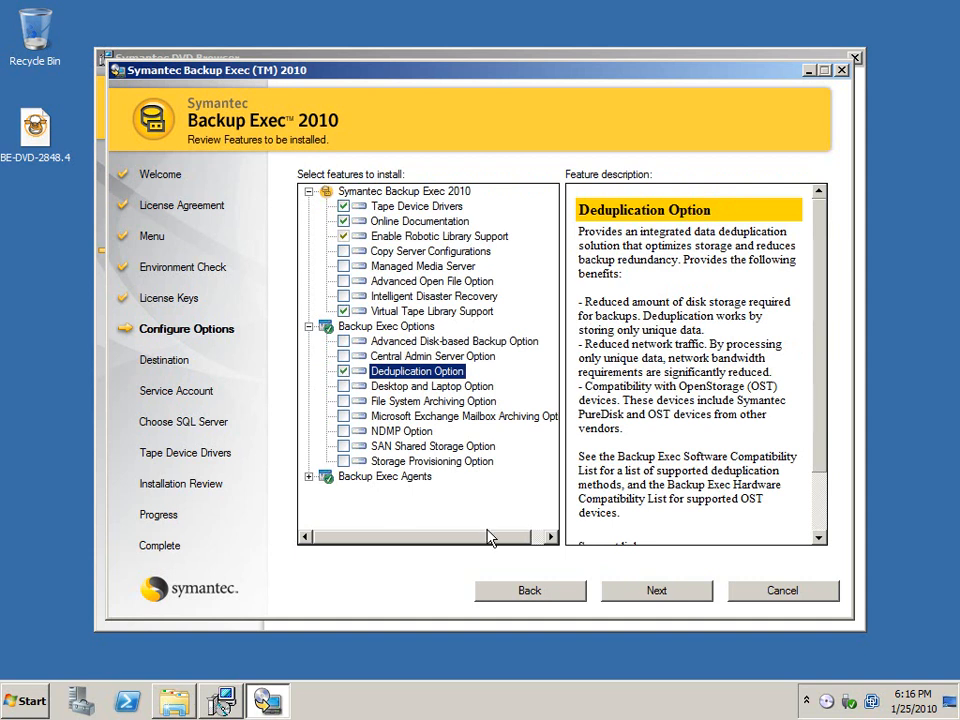
{"action": "left_click", "coordinate": [309, 477]}
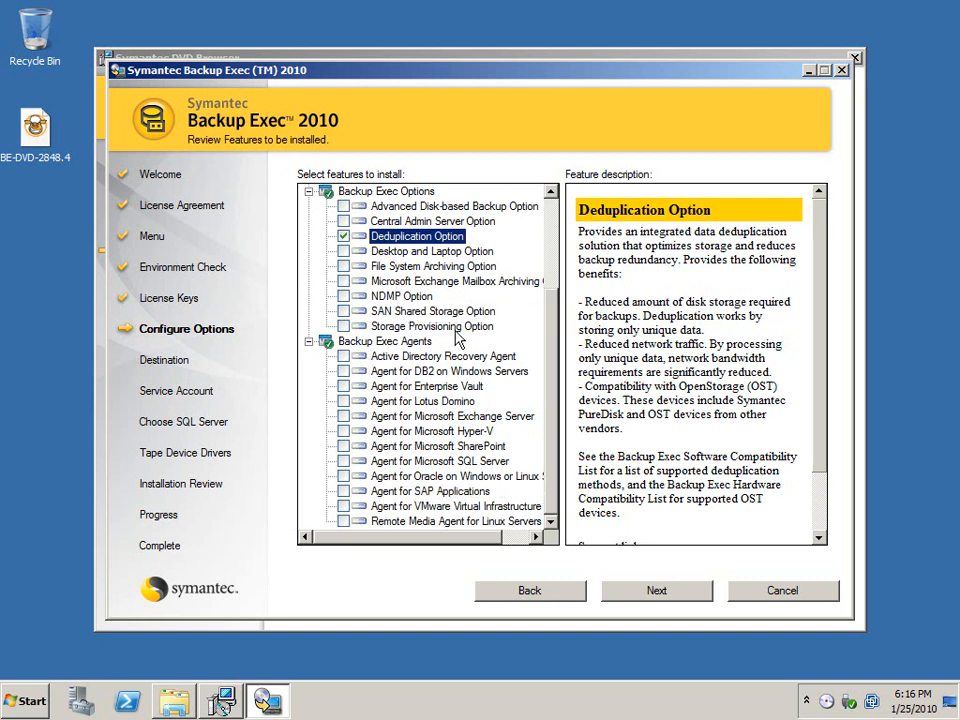
{"action": "left_click", "coordinate": [656, 591]}
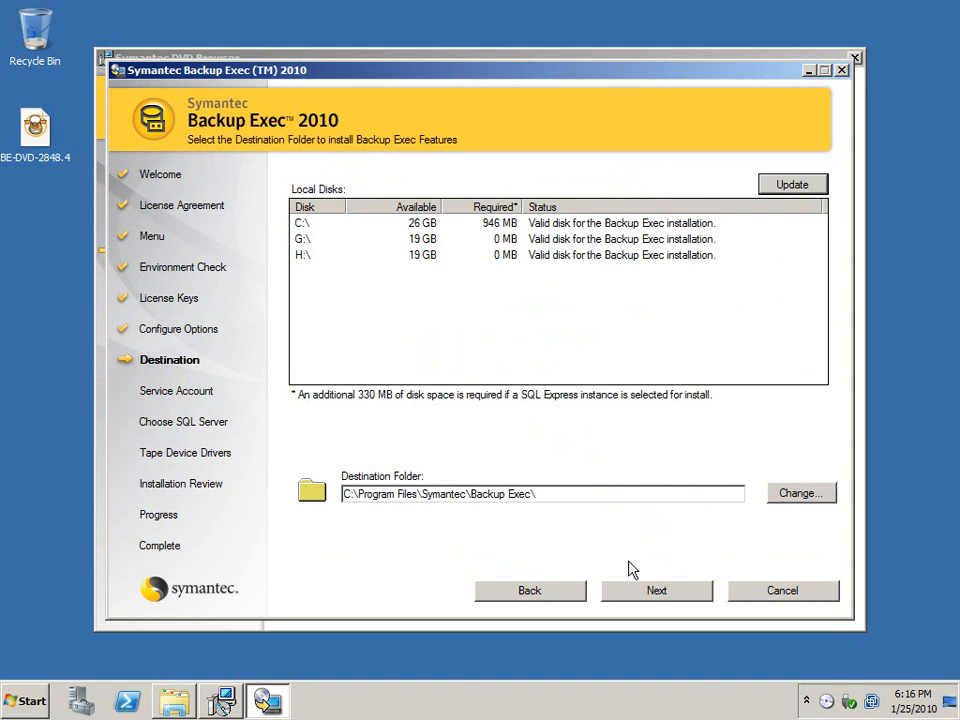
{"action": "left_click", "coordinate": [657, 592]}
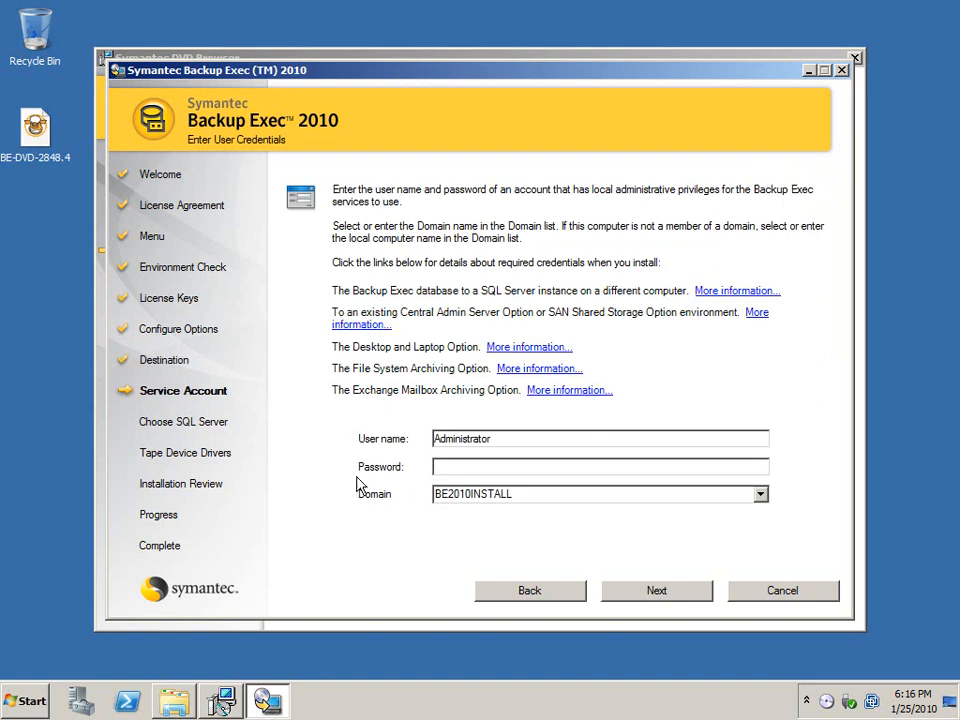
- Enter the service account's password, keeping the domain BE2010INSTALL, and submit the credentials
{"action": "left_click", "coordinate": [760, 495]}
{"action": "left_click", "coordinate": [760, 495]}
{"action": "left_click", "coordinate": [566, 467]}
{"action": "type", "text": "•••••••••"}
{"action": "left_click", "coordinate": [657, 591]}
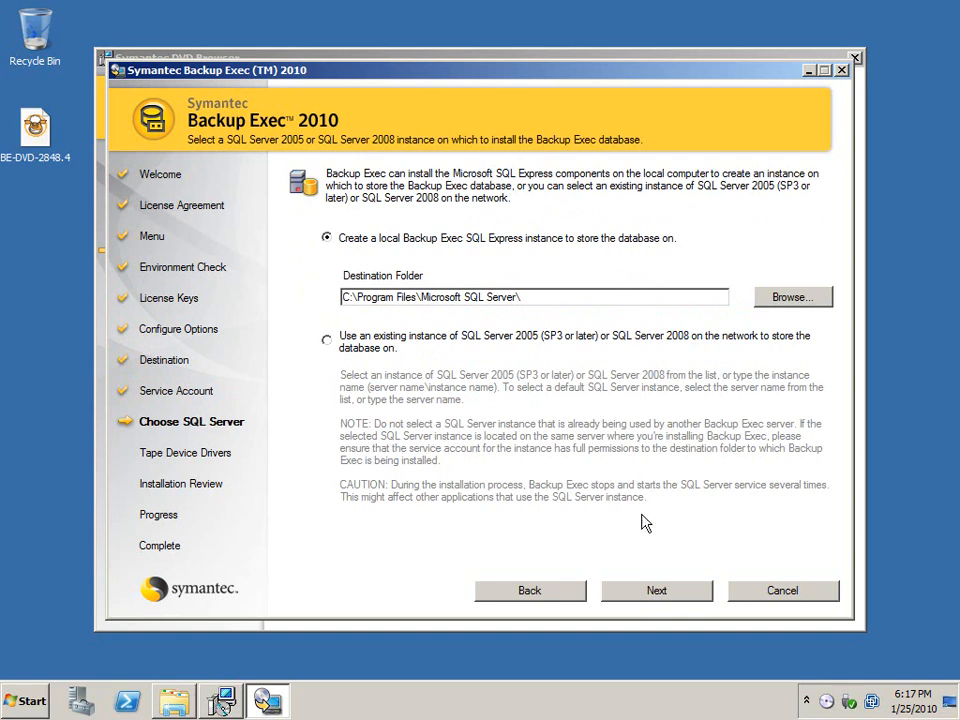
- Accept the local SQL Express instance and Symantec drivers for all tape devices, and start the installation after reviewing the summary
{"action": "left_click", "coordinate": [652, 592]}
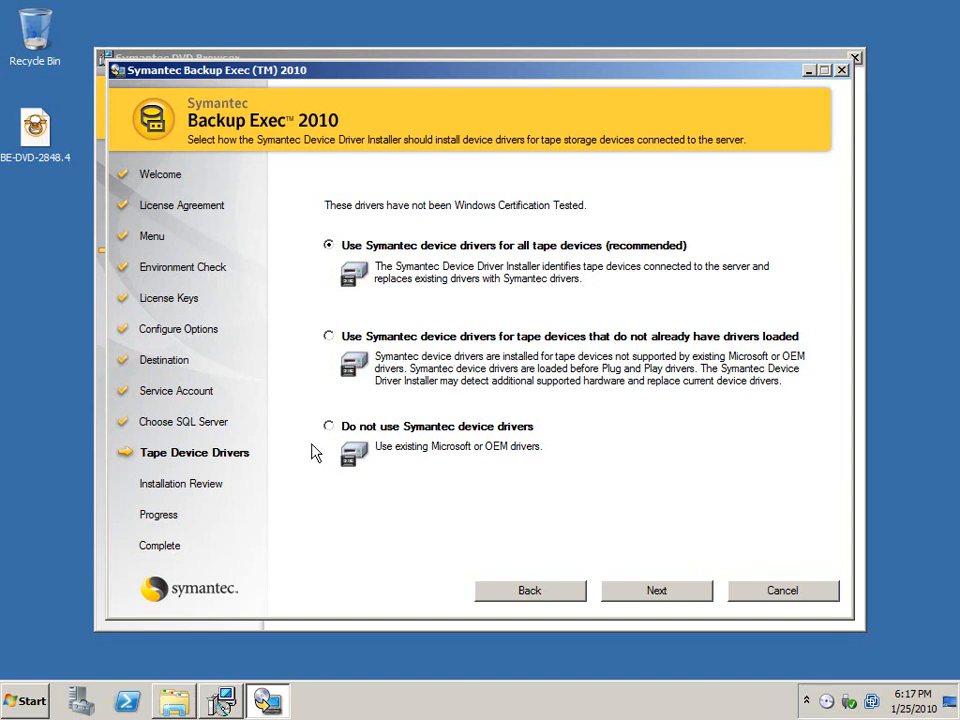
{"action": "left_click", "coordinate": [657, 592]}
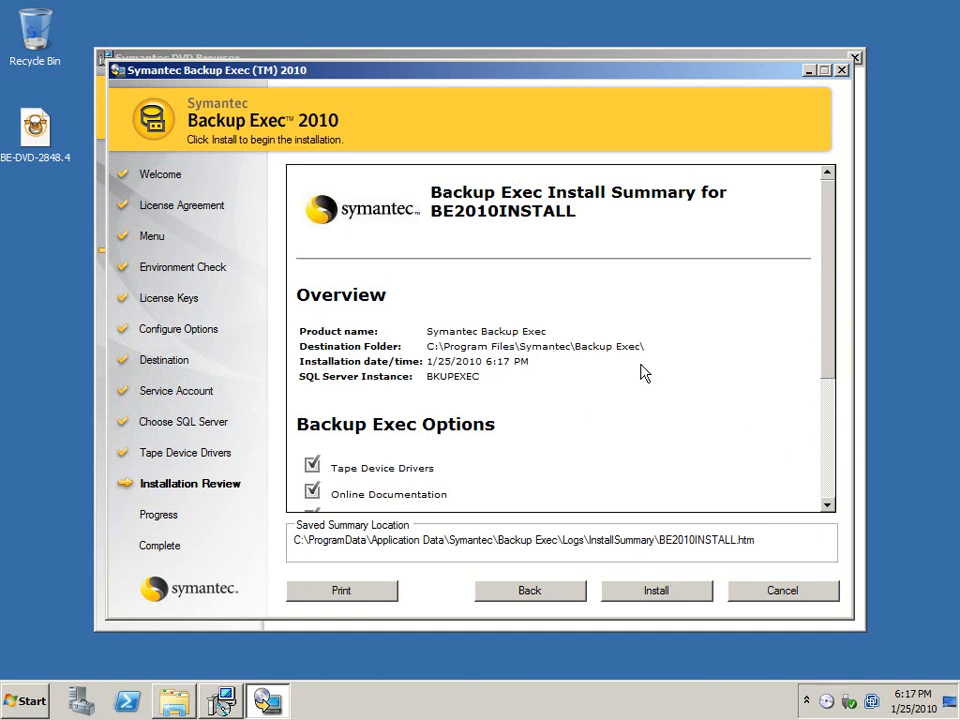
{"action": "left_click_drag", "start_coordinate": [827, 302], "coordinate": [829, 431]}
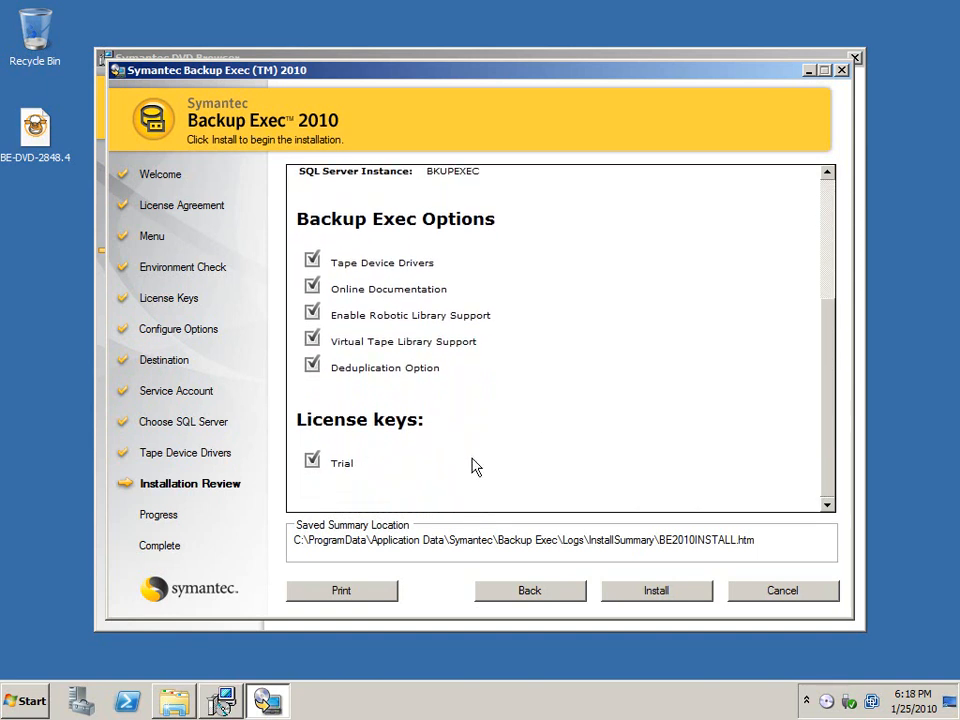
{"action": "left_click", "coordinate": [655, 592]}
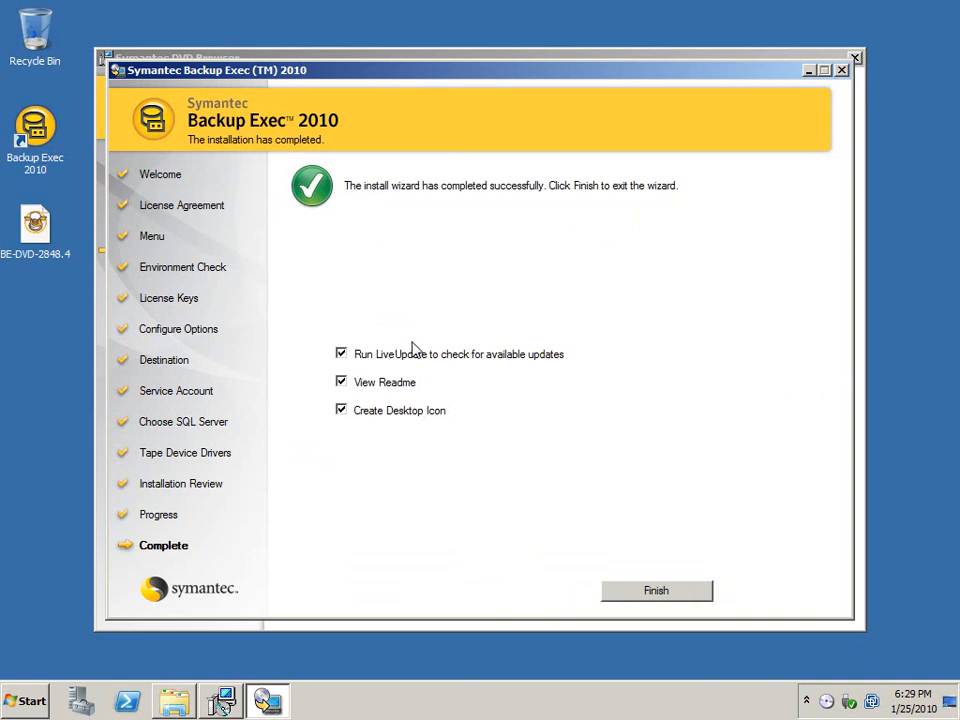
- Finish the install wizard with View Readme and Run LiveUpdate disabled, keeping the desktop icon option
{"action": "left_click", "coordinate": [341, 383]}
{"action": "left_click", "coordinate": [341, 355]}
{"action": "left_click", "coordinate": [692, 589]}
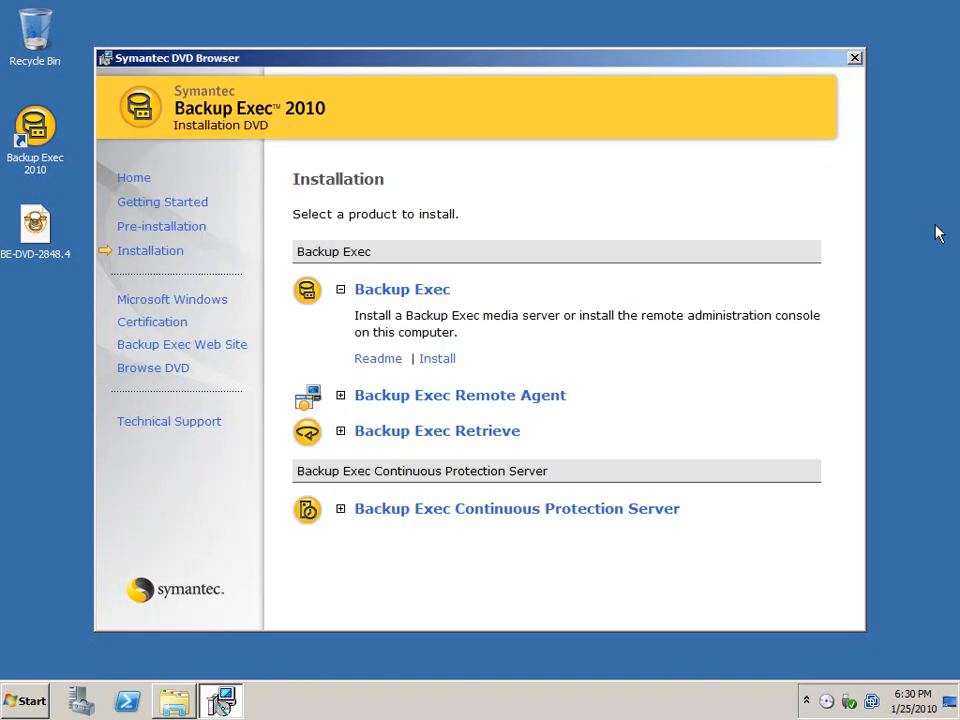
- Close the DVD browser and drive folder windows, and launch Backup Exec 2010 in a maximized window
{"action": "left_click", "coordinate": [855, 59]}
{"action": "left_click", "coordinate": [852, 80]}
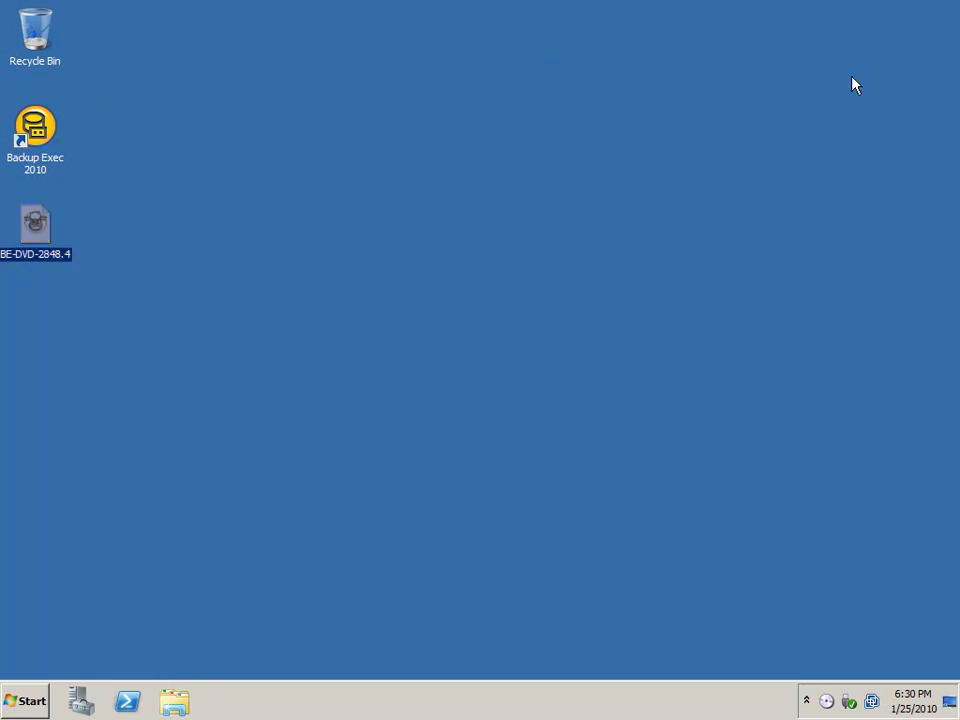
{"action": "double_click", "coordinate": [48, 142]}
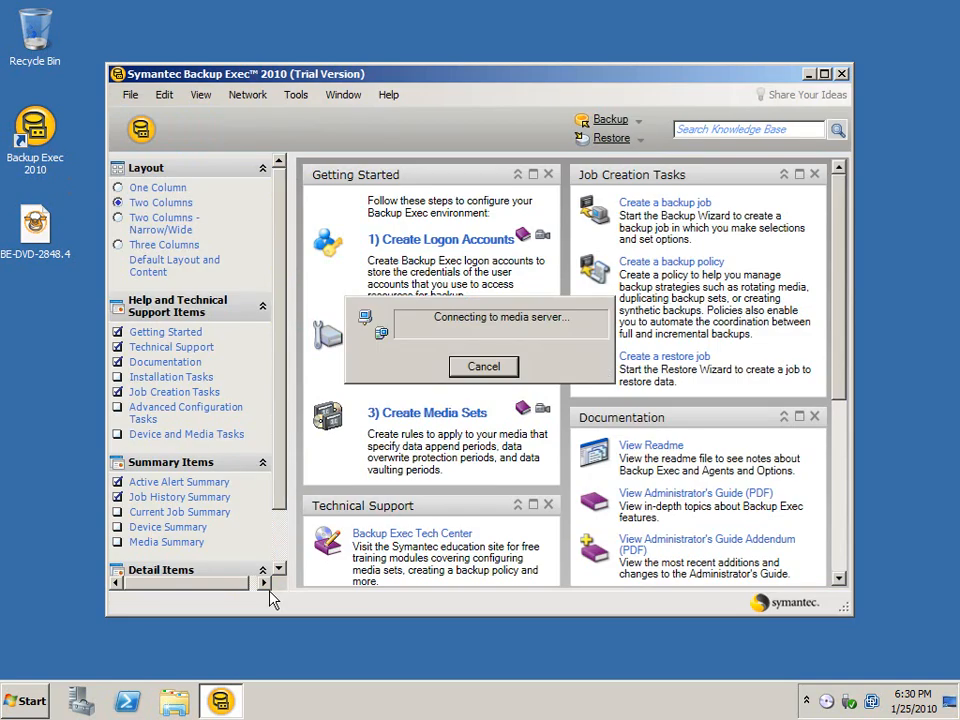
{"action": "left_click", "coordinate": [824, 74]}
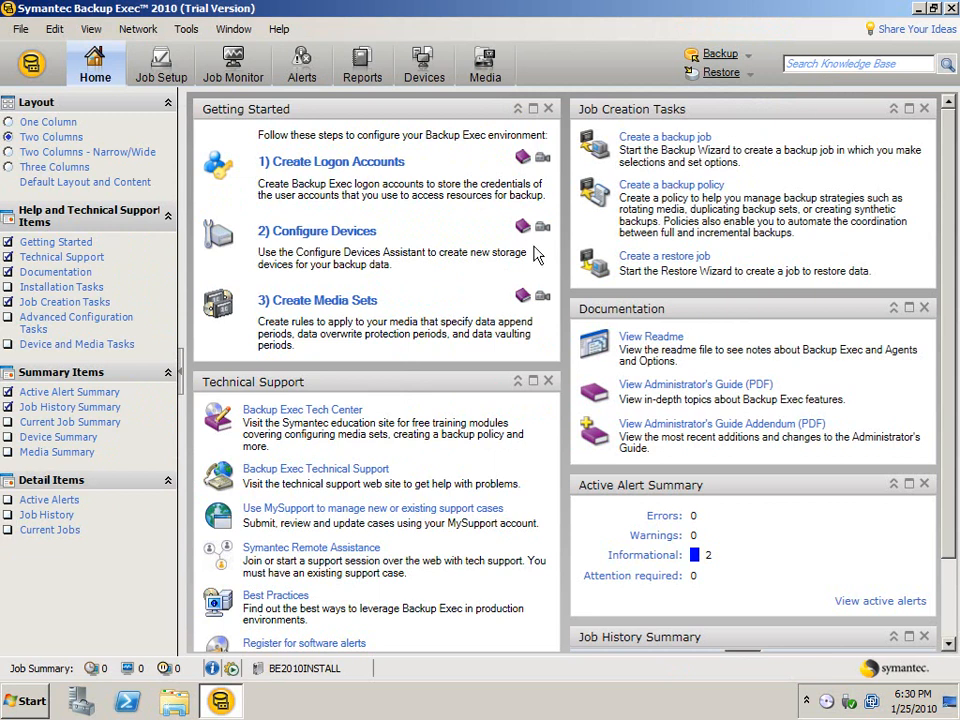